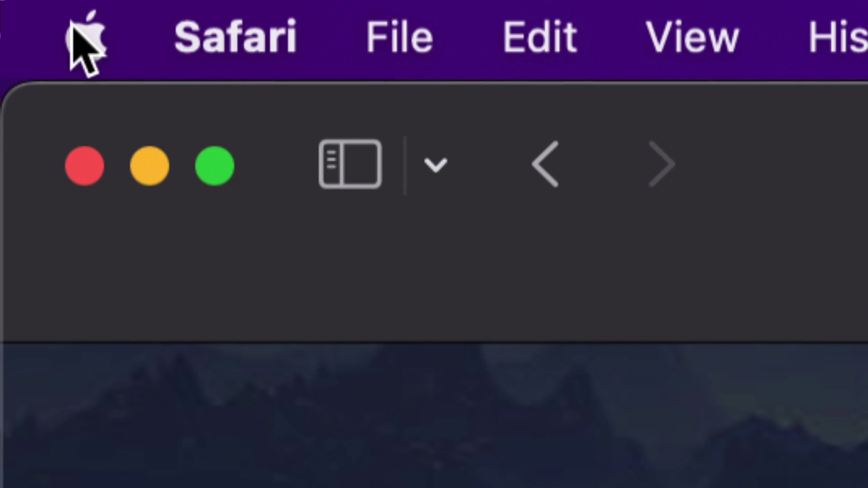
Open System Preferences from the Apple menu.
click(9, 3)
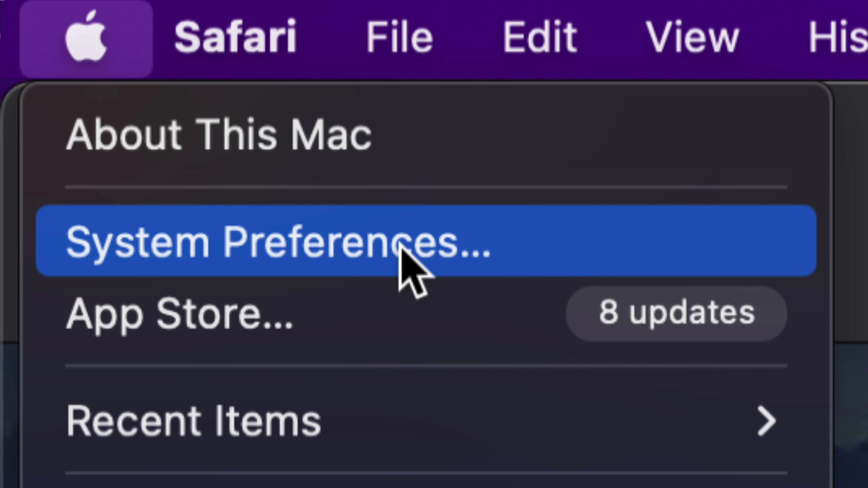
click(400, 251)
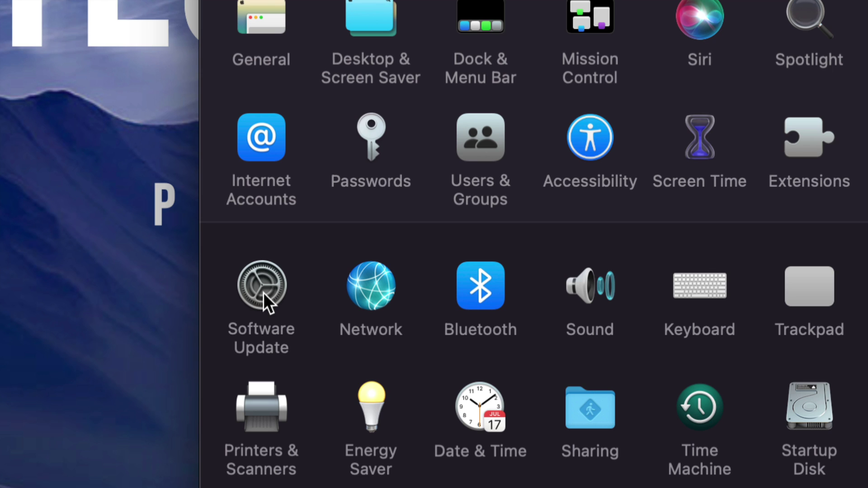
In Software Update's Advanced options, tick 'Check for updates', dismiss the password prompt, and confirm.
click(263, 292)
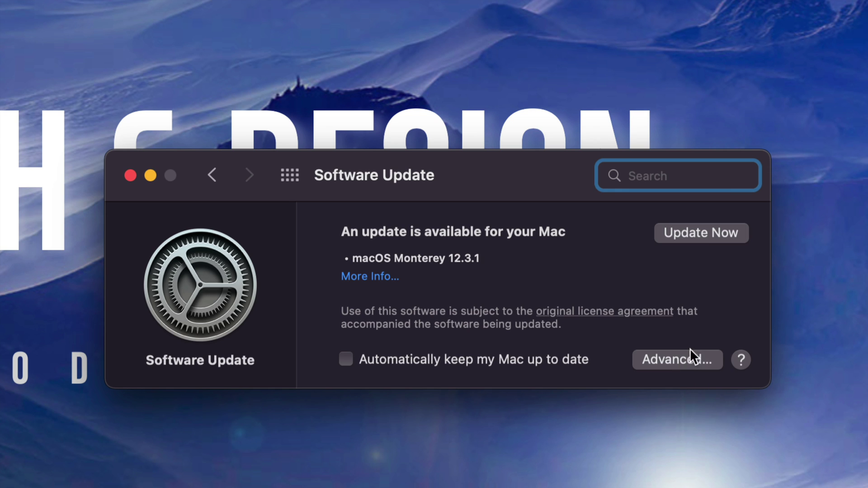
click(673, 361)
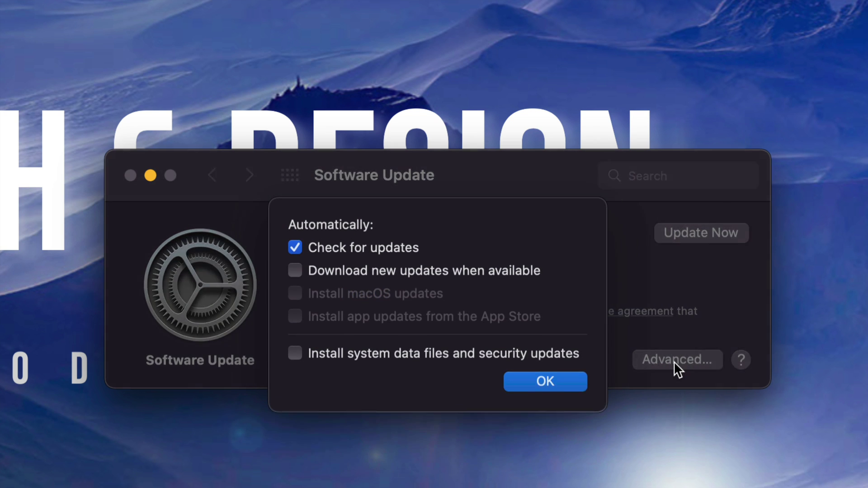
click(295, 254)
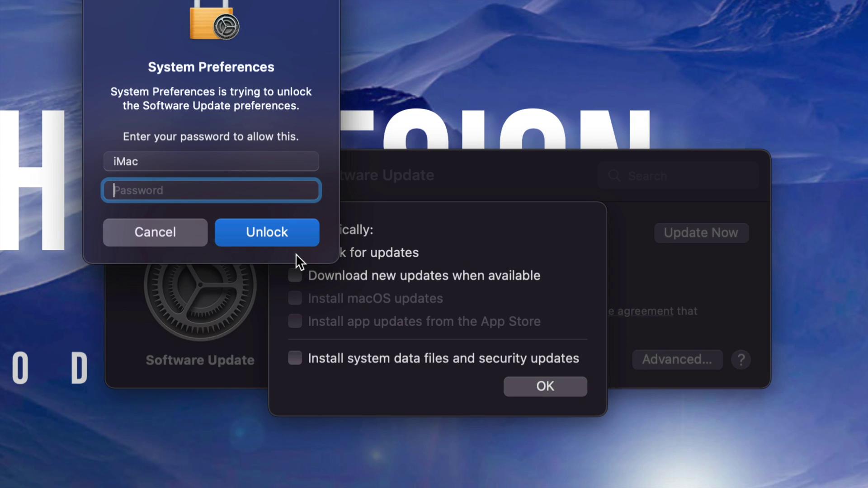
click(283, 234)
click(568, 393)
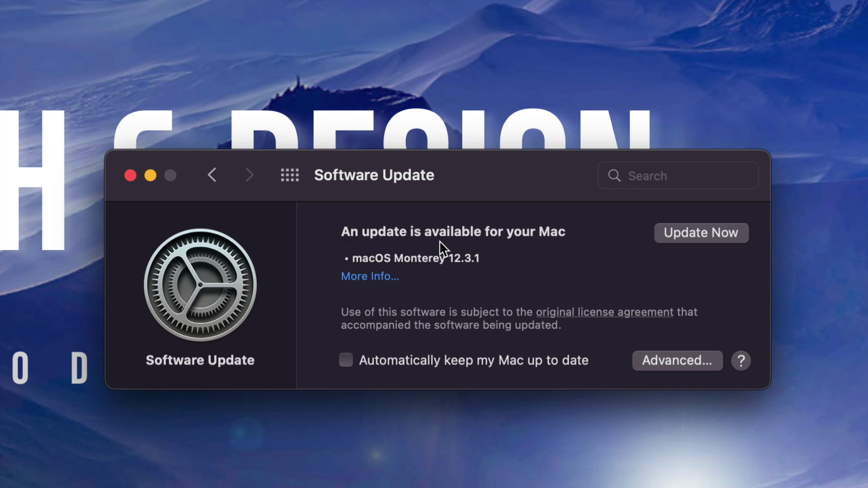
Re-enable 'Check for updates' in the Advanced automatic update options and confirm with OK.
click(652, 357)
click(294, 254)
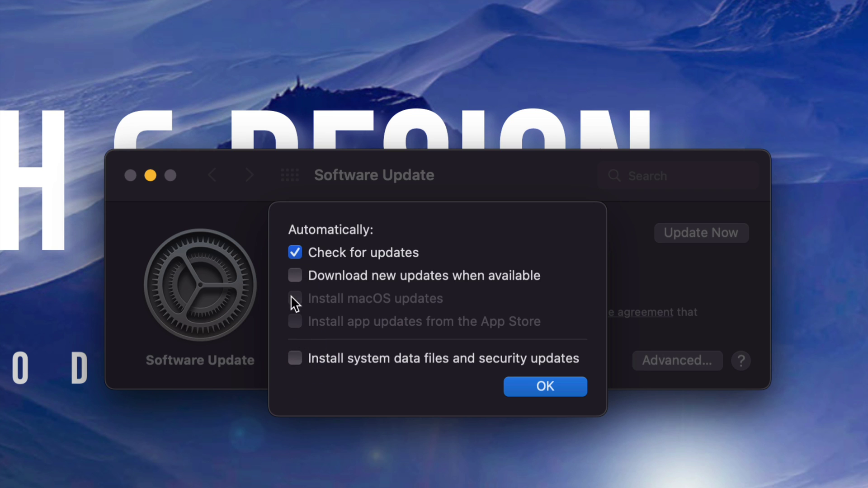
click(553, 386)
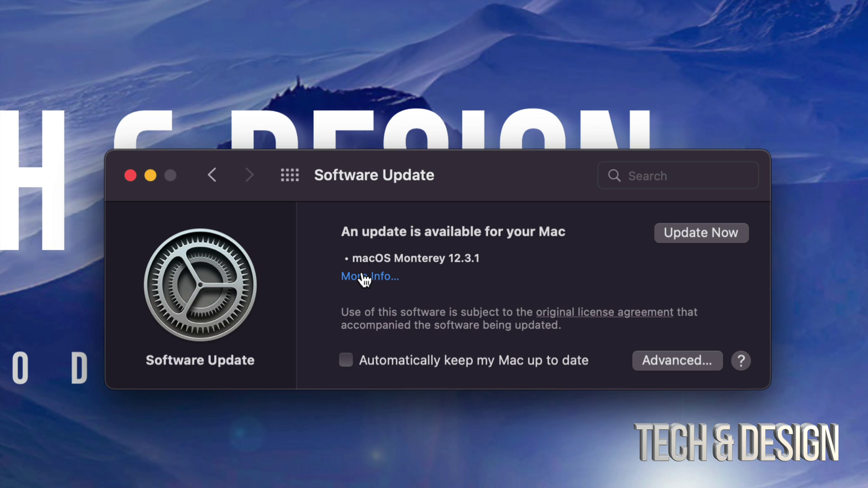
click(364, 278)
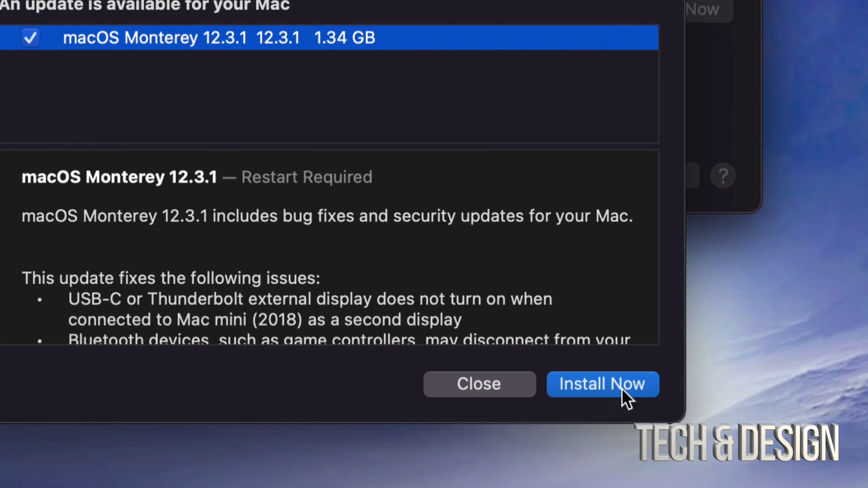
click(619, 393)
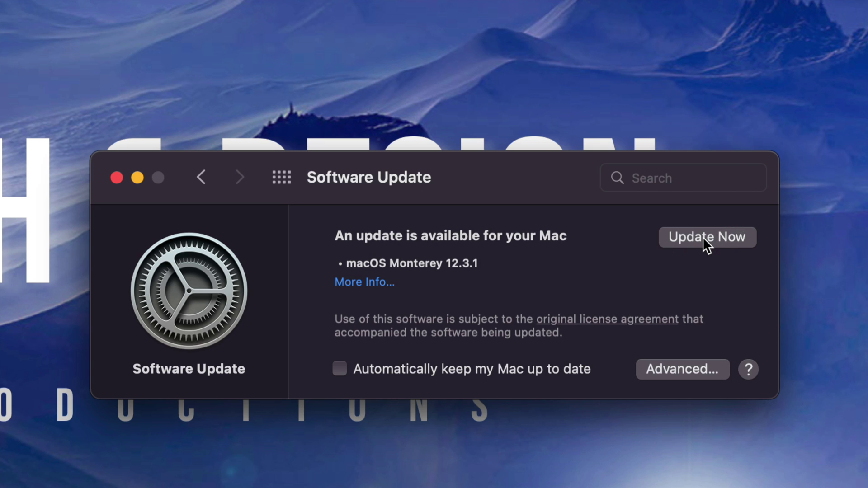
Start the macOS Monterey 12.3.1 update, accept the license, and move the window lower.
click(699, 237)
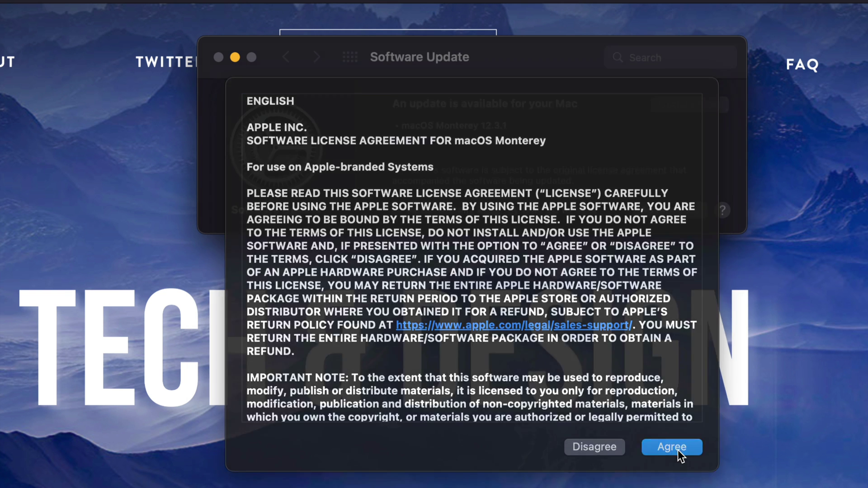
click(677, 450)
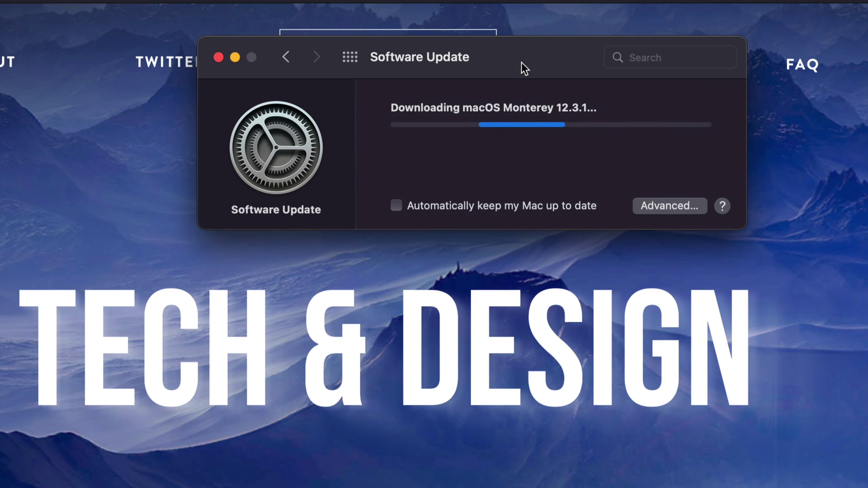
drag(522, 62, 532, 141)
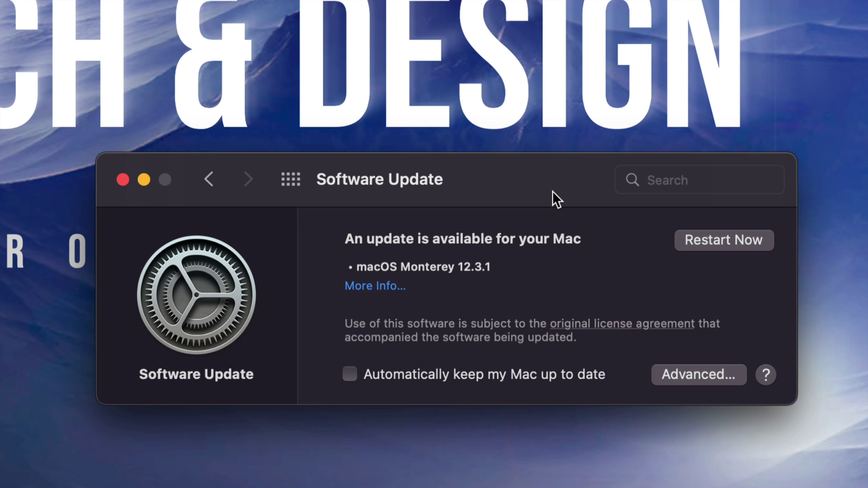
Shift the Software Update window slightly left while waiting on the update status.
drag(552, 190, 534, 190)
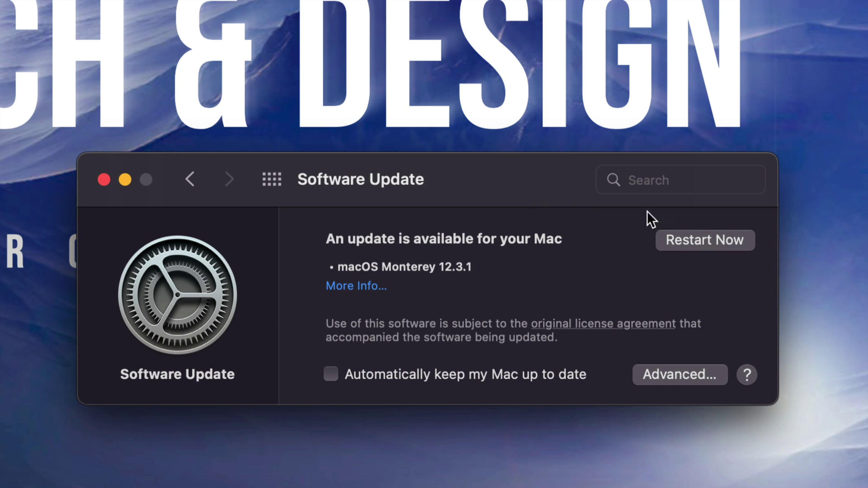